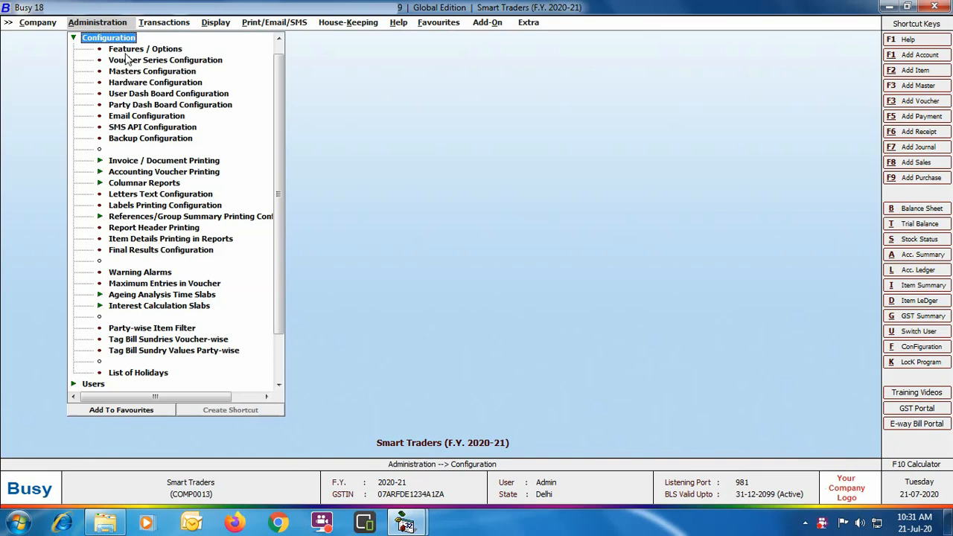
Open the General features options and turn on applying digital signatures in invoices/documents
left_click(127, 50)
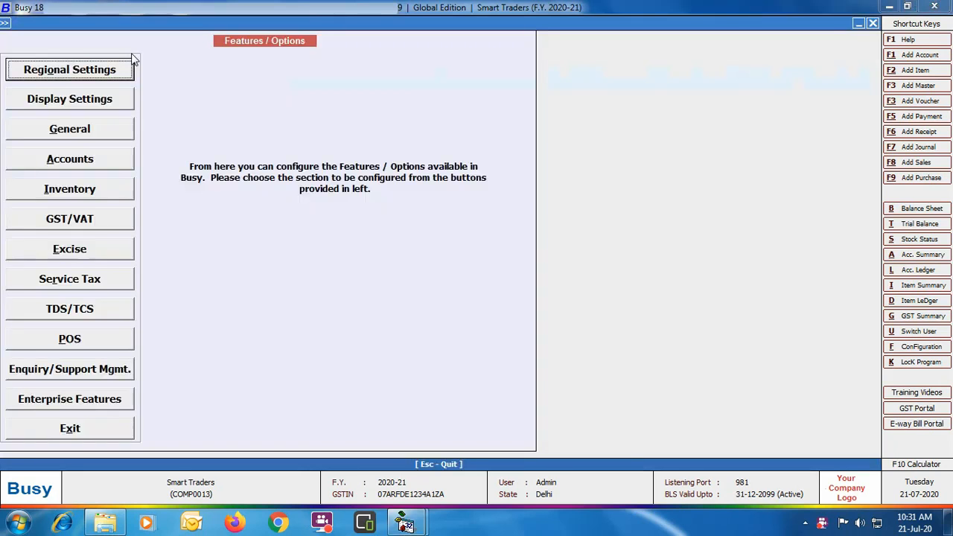
left_click(125, 132)
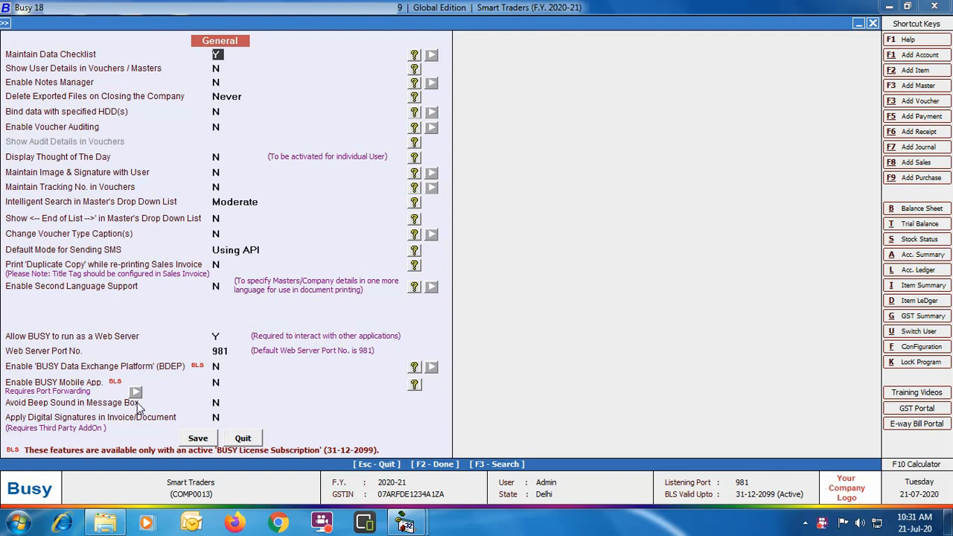
left_click(217, 417)
key("y")
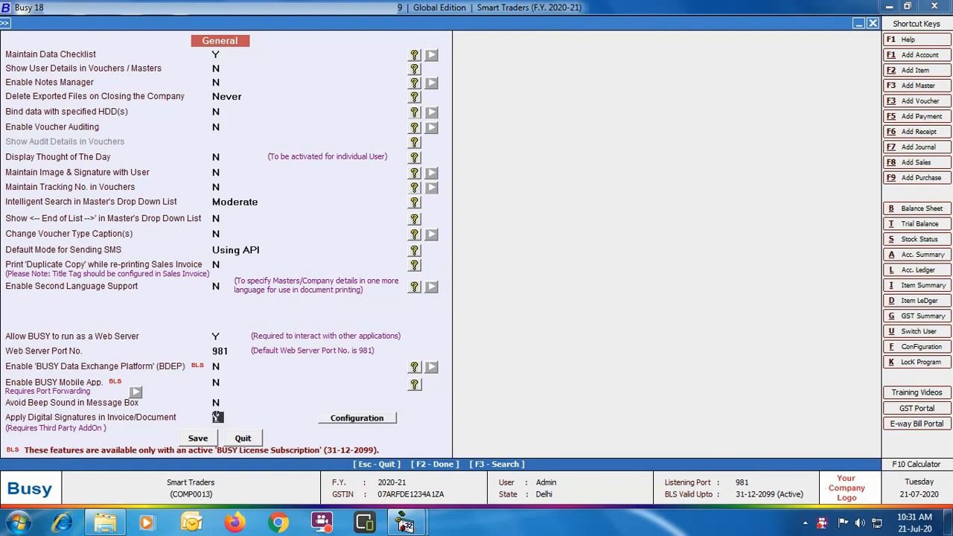
Open the digital signature configuration and choose vendor Webtel and the available signature certificate
left_click(357, 419)
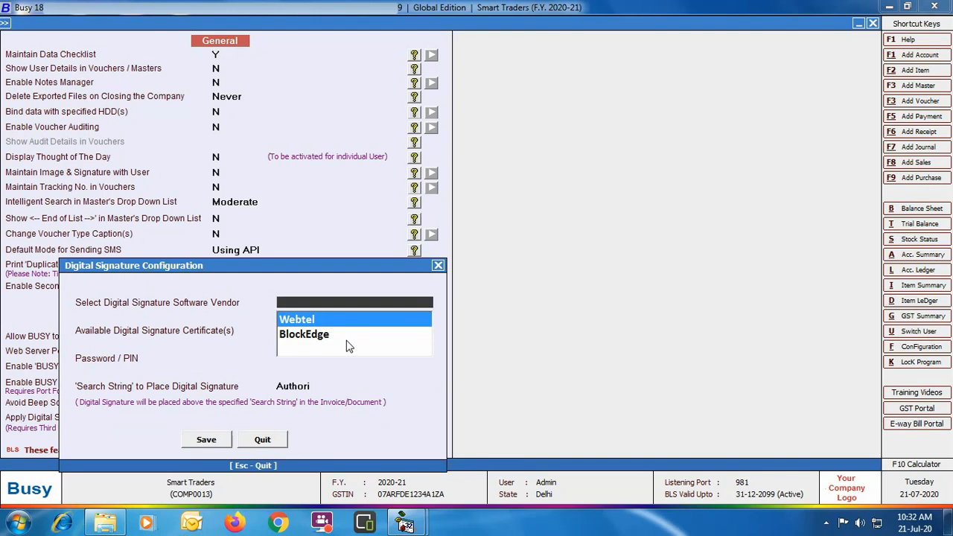
key("Return")
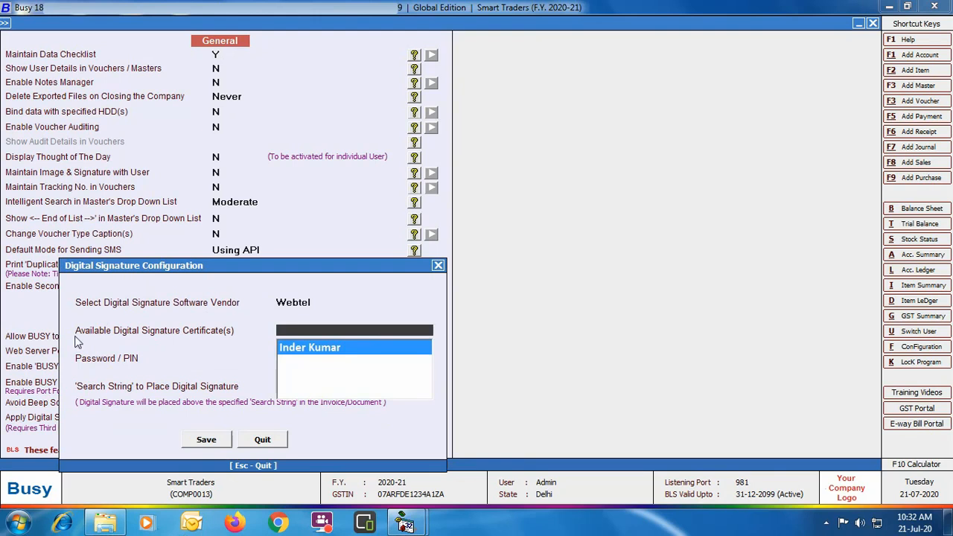
left_click(357, 350)
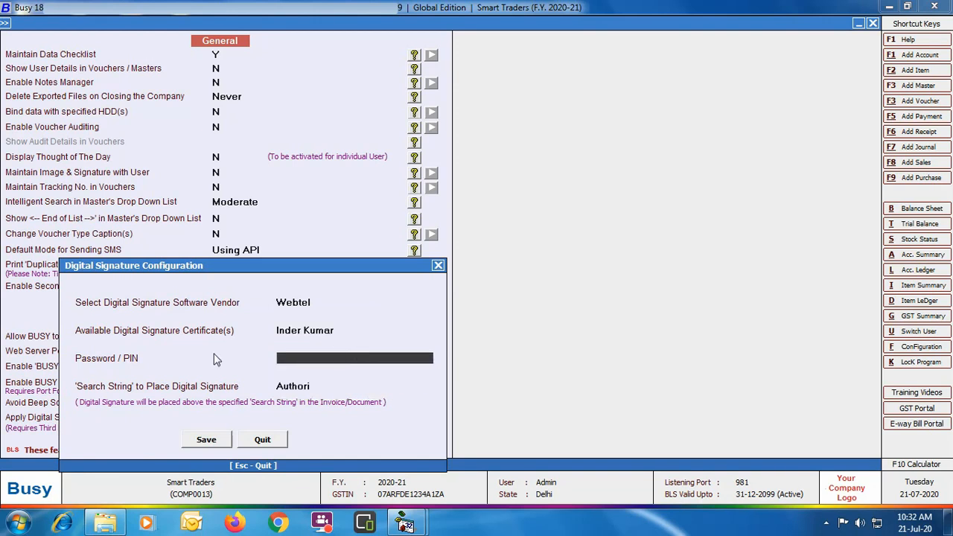
Enter the certificate's password/PIN and save the digital signature configuration
left_click(311, 361)
key("Return")
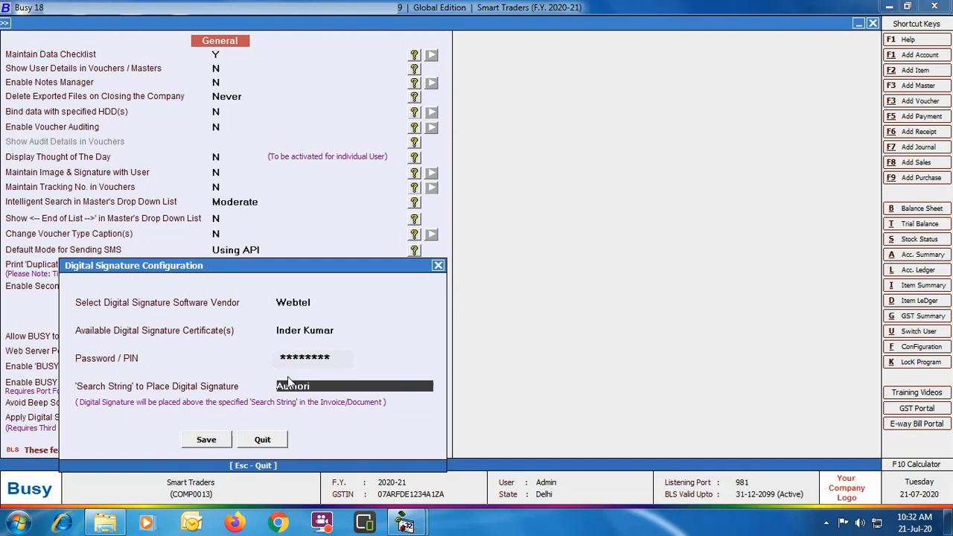
left_click(223, 442)
Save the General feature settings and exit Features / Options
left_click(559, 289)
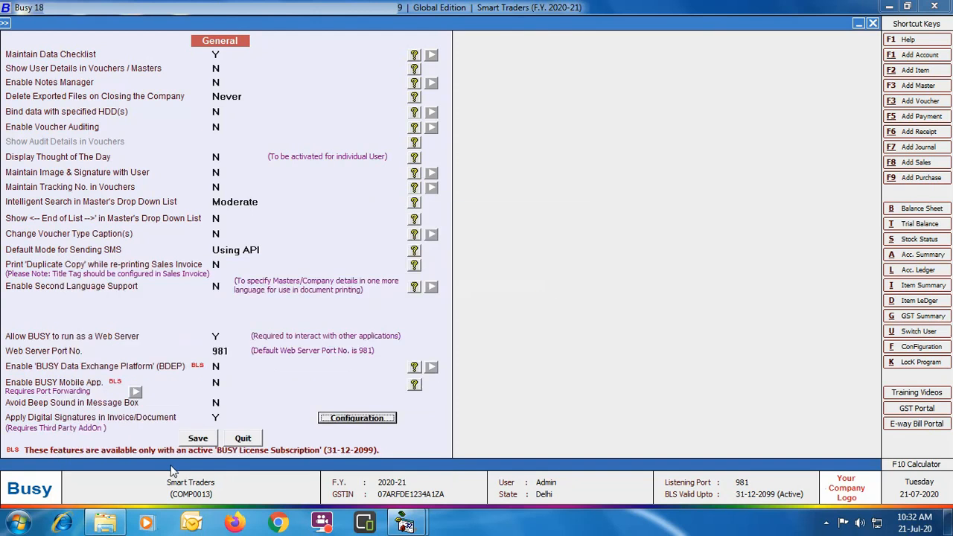
left_click(205, 440)
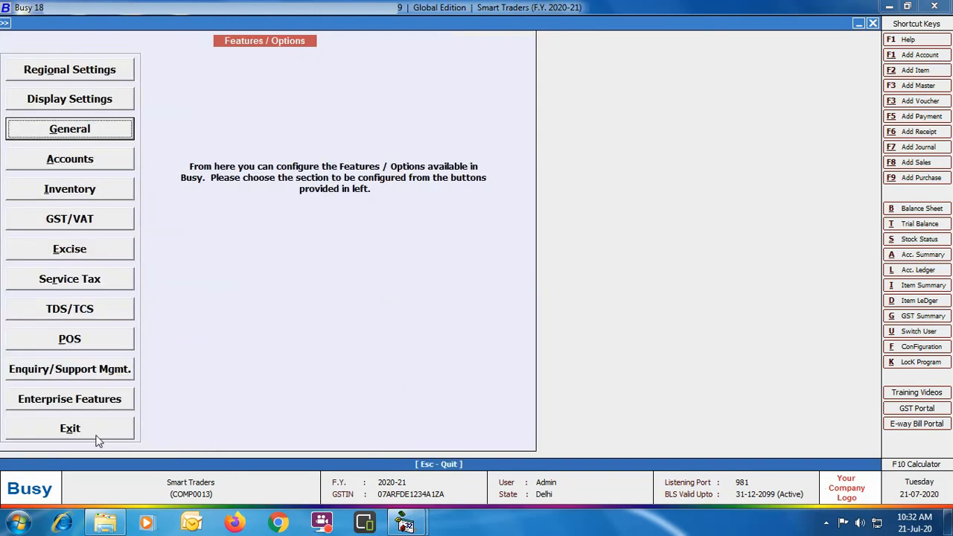
left_click(97, 441)
Start a new sales voucher with series Main, sale type I/GST-12% and party Shyam Trading Co
left_click(170, 24)
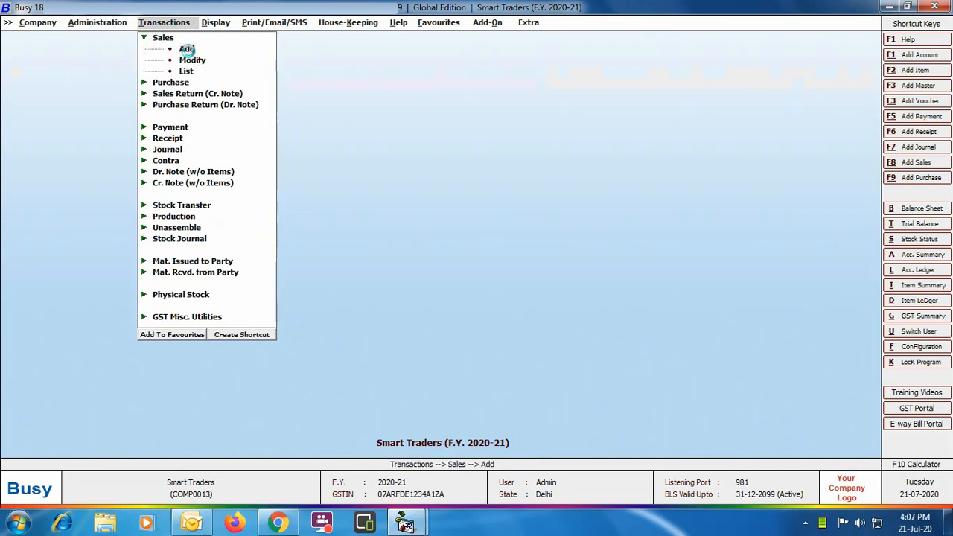
left_click(187, 47)
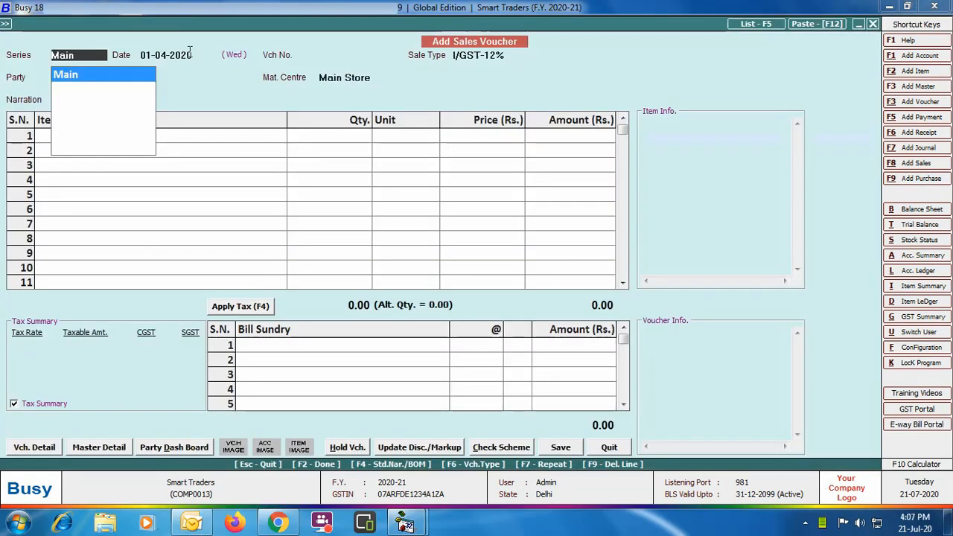
key("Return")
key("Return")
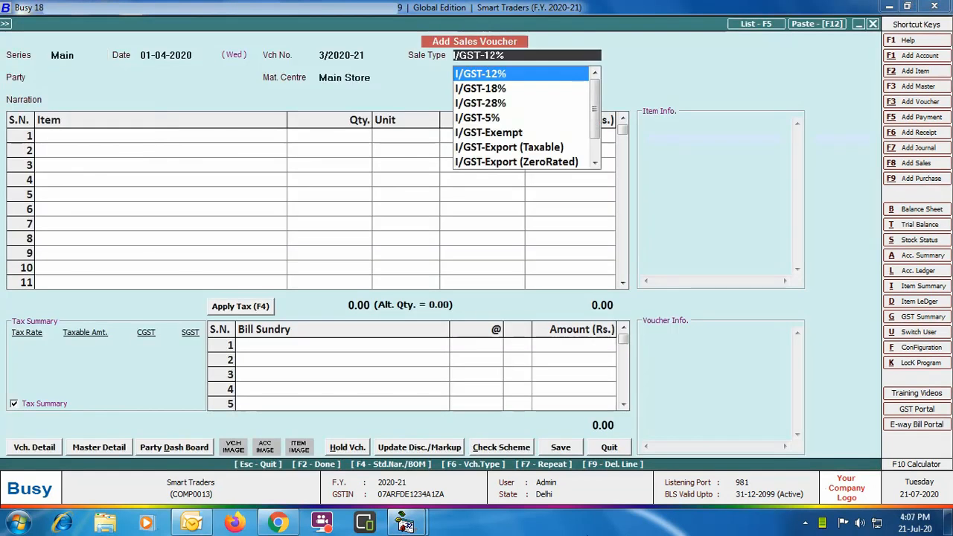
key("Return")
type("shya")
Add item Tat Stamping Box with quantity 1,000 Pcs at price 100
key("Return")
key("Return")
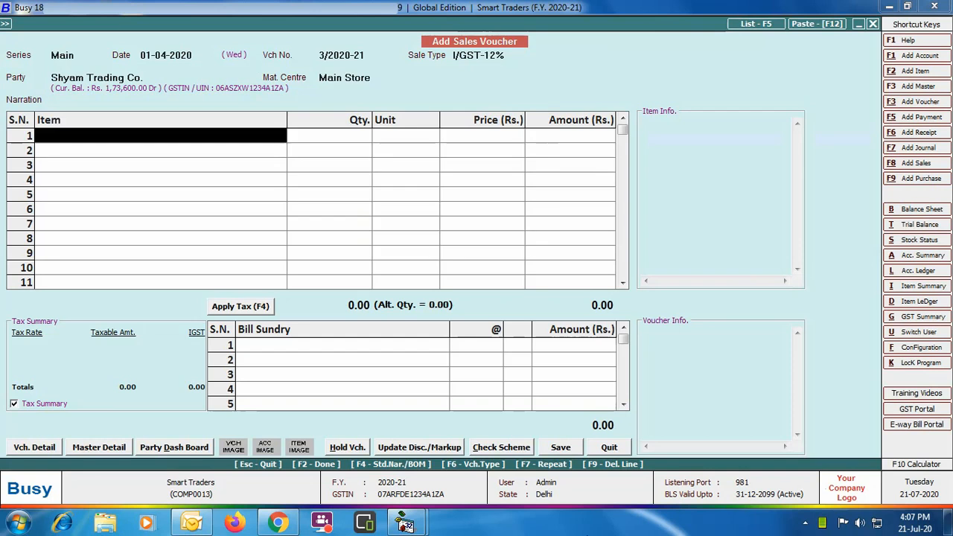
type("t")
key("Return")
type("1000")
key("Return")
key("Return")
type("100")
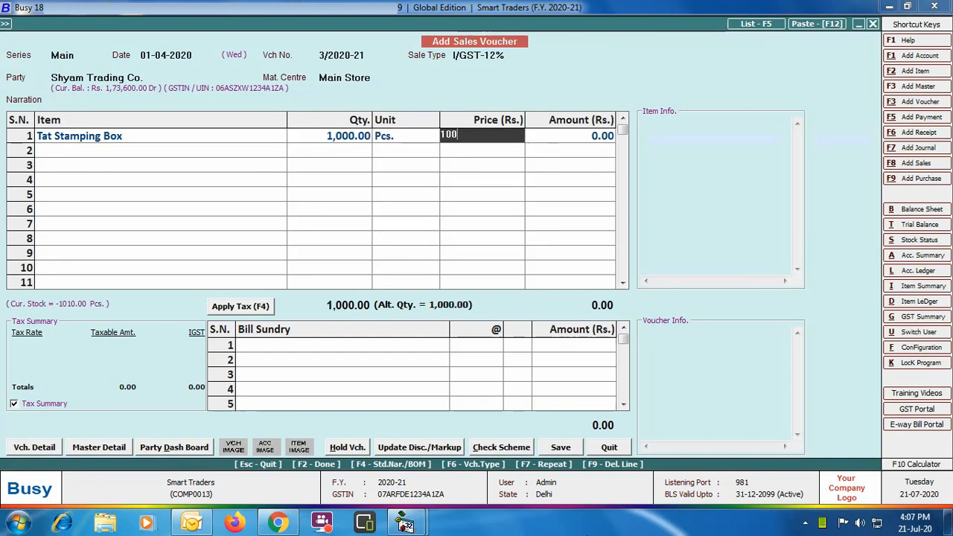
key("Return")
key("Return")
key("Return")
Apply tax, save the sales voucher and choose to print the STANDARD sales invoice
key("F4")
key("F2")
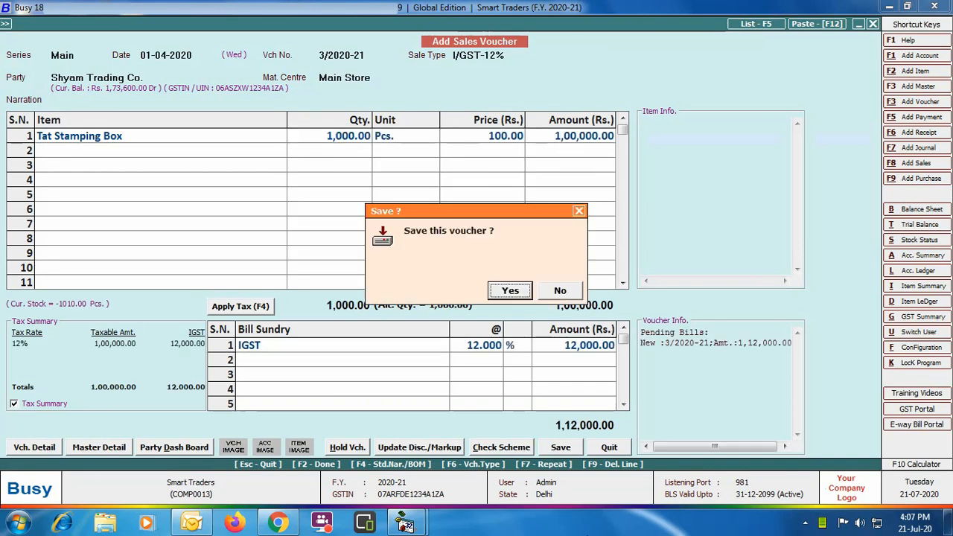
key("Return")
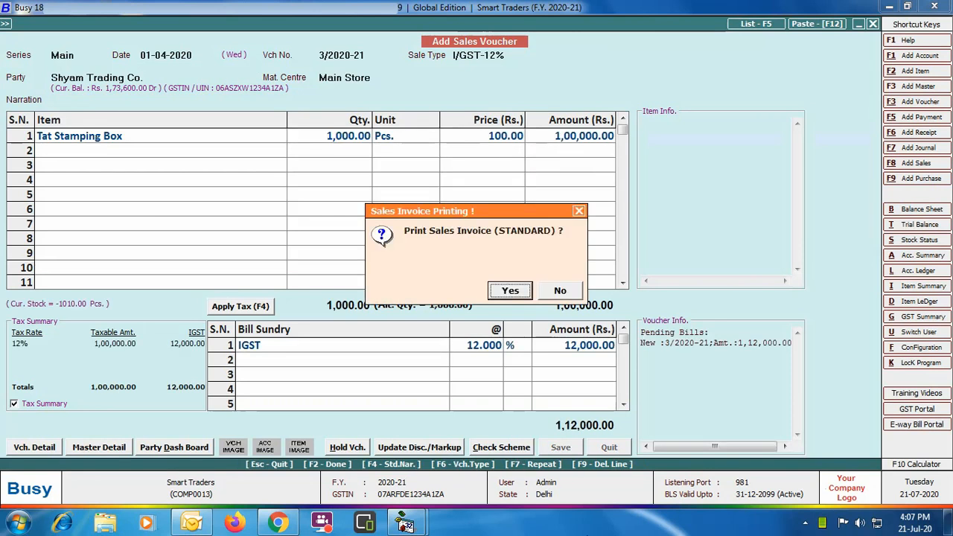
left_click(507, 291)
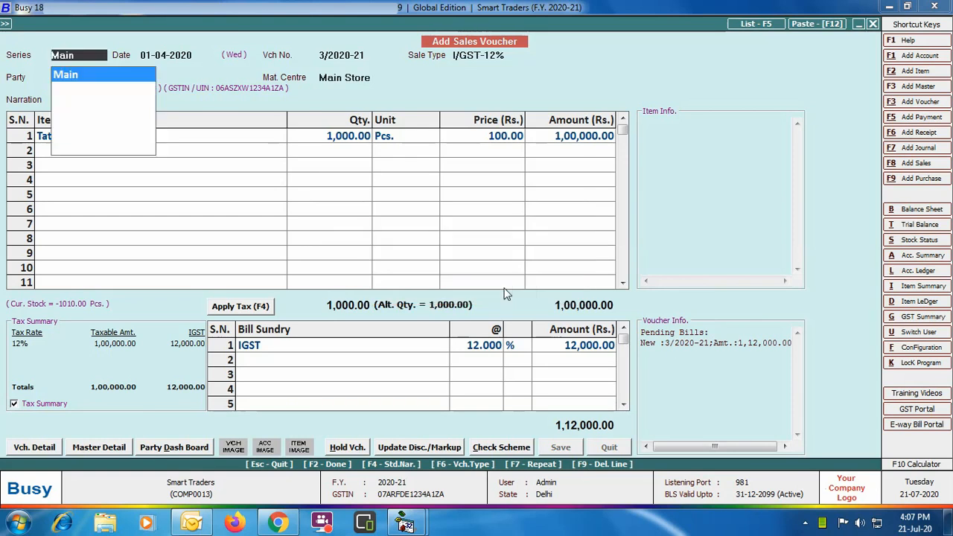
Set Apply Digital Signature (only for PDF) to Y in the invoice printing options
key("Return")
key("Return")
key("Return")
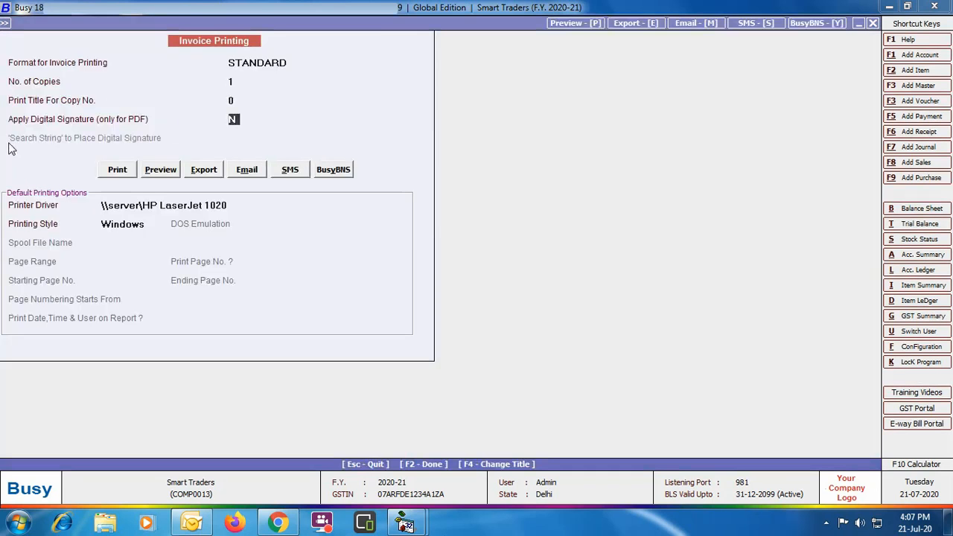
type("Y")
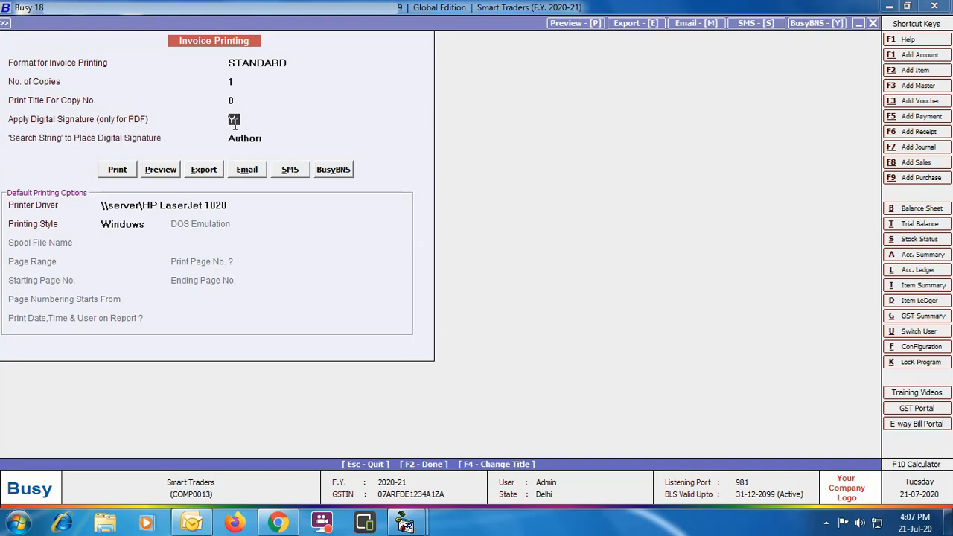
key("Return")
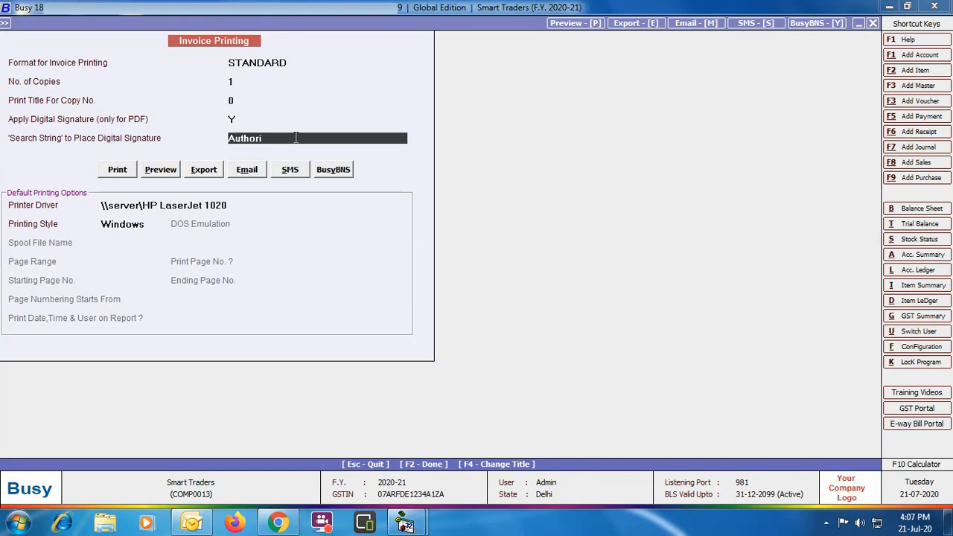
Export the invoice as a PDF with the default file name
left_click(208, 174)
key("Return")
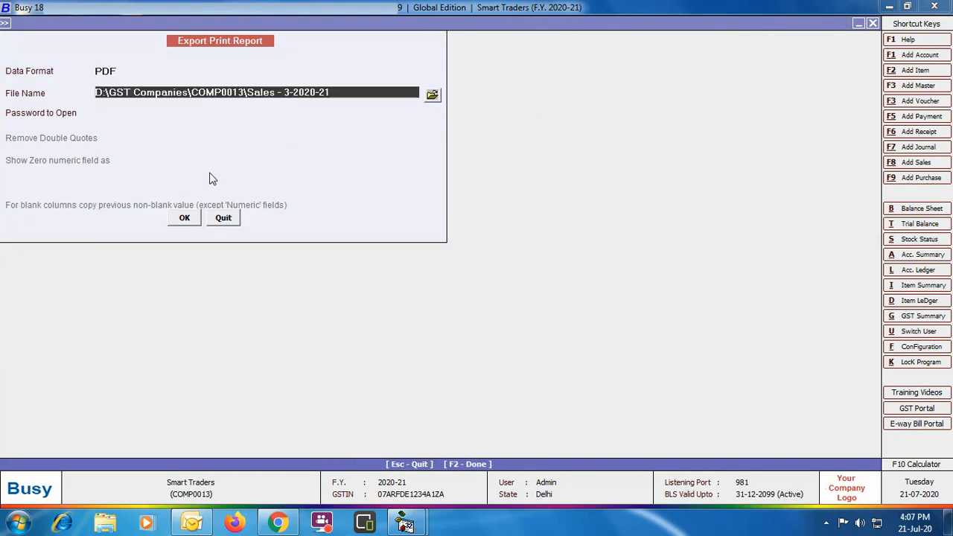
left_click(184, 219)
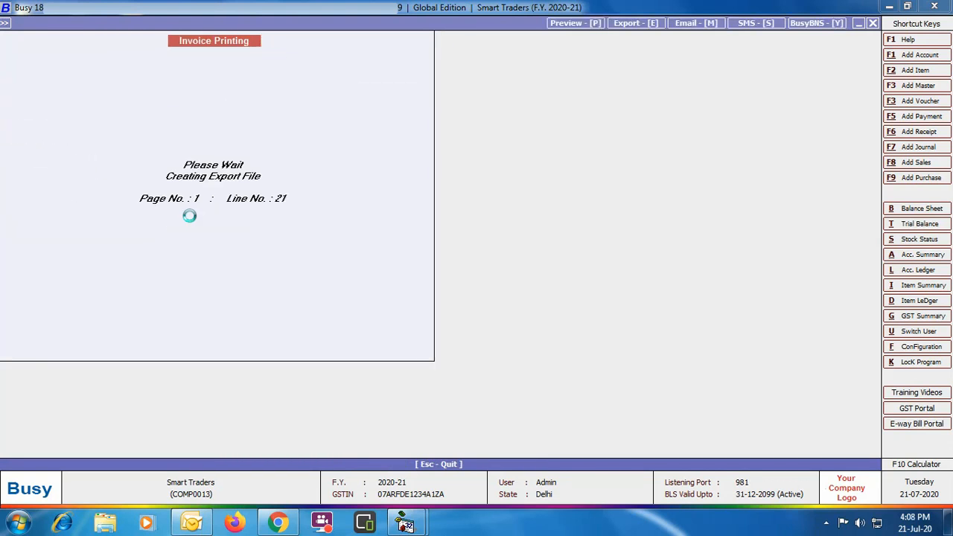
key("Return")
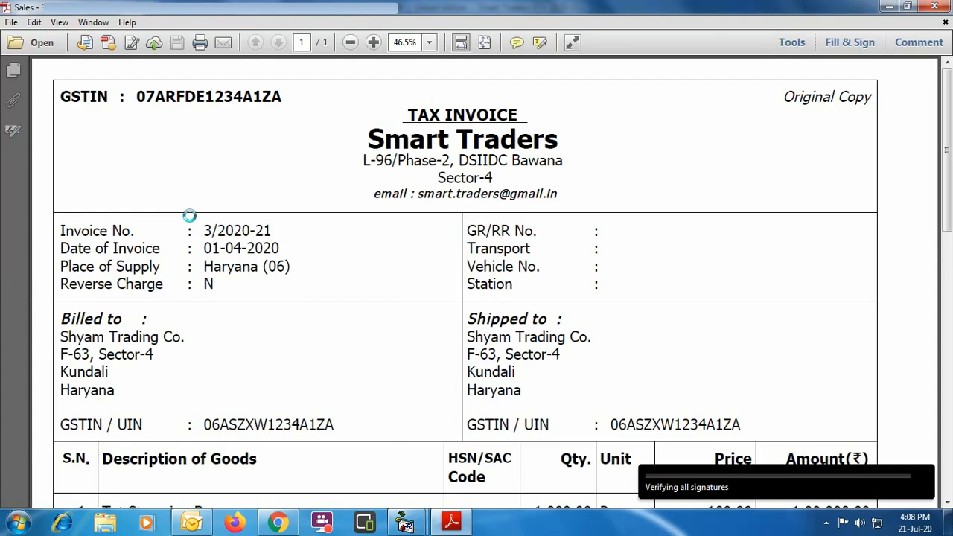
Check the signature area at the bottom of the exported PDF invoice, then close it
scroll(789, 134, "down", 10)
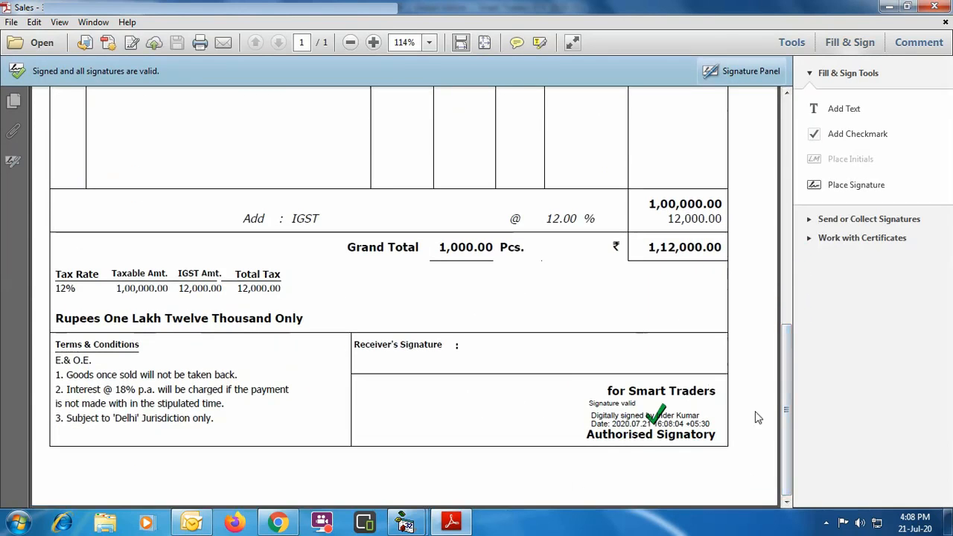
left_click(943, 7)
key("Escape")
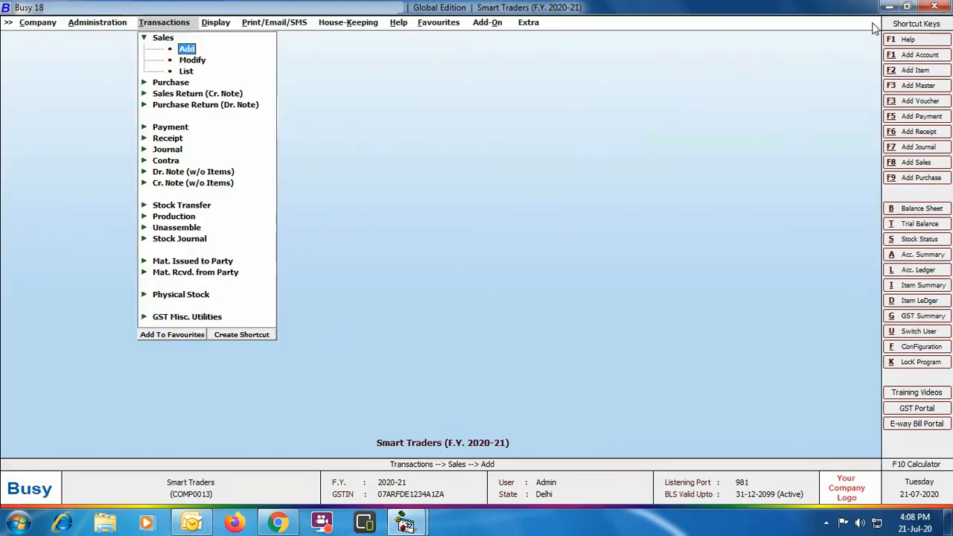
Open the saved sales voucher 3/2020-21 for modification
left_click(192, 60)
key("Return")
left_click(127, 149)
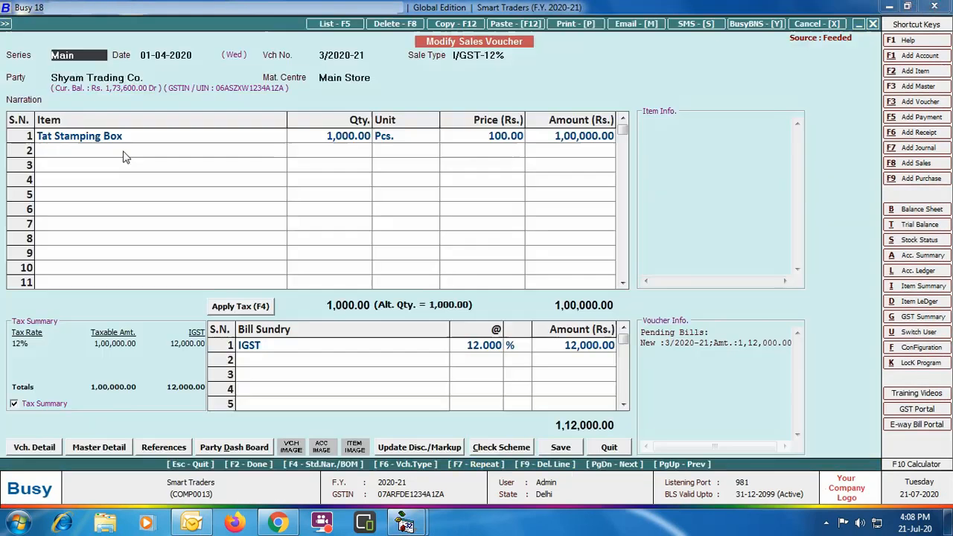
Start e-mailing the invoice in STANDARD format with the digital signature applied
left_click(636, 24)
key("Return")
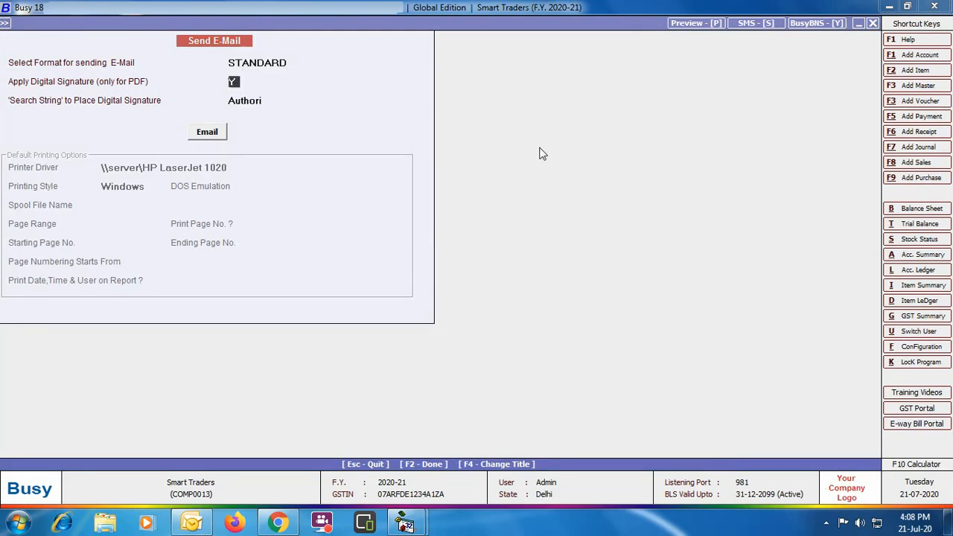
left_click(207, 132)
key("Return")
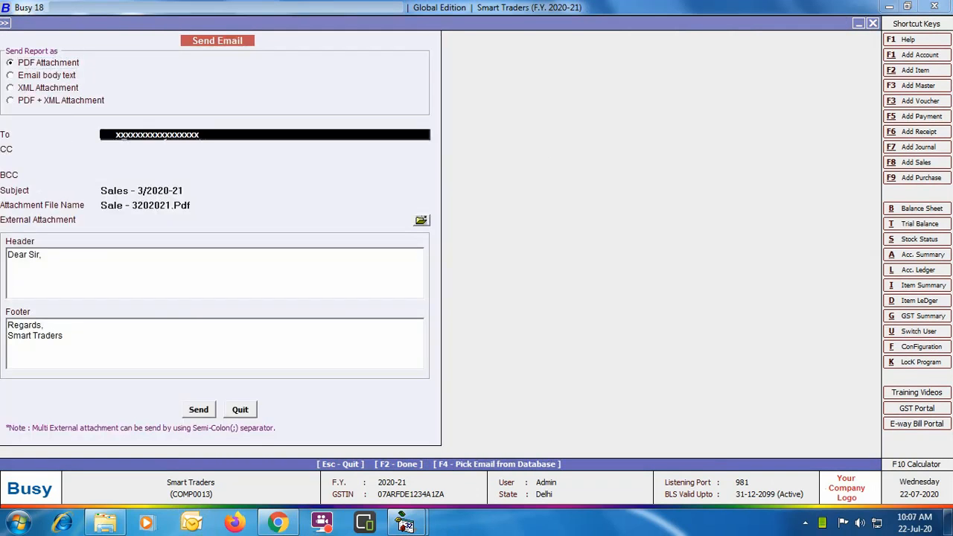
Add the line 'PFA Sales Invoice' to the email header and send the email
left_click(15, 276)
type("PFA Sales Inv")
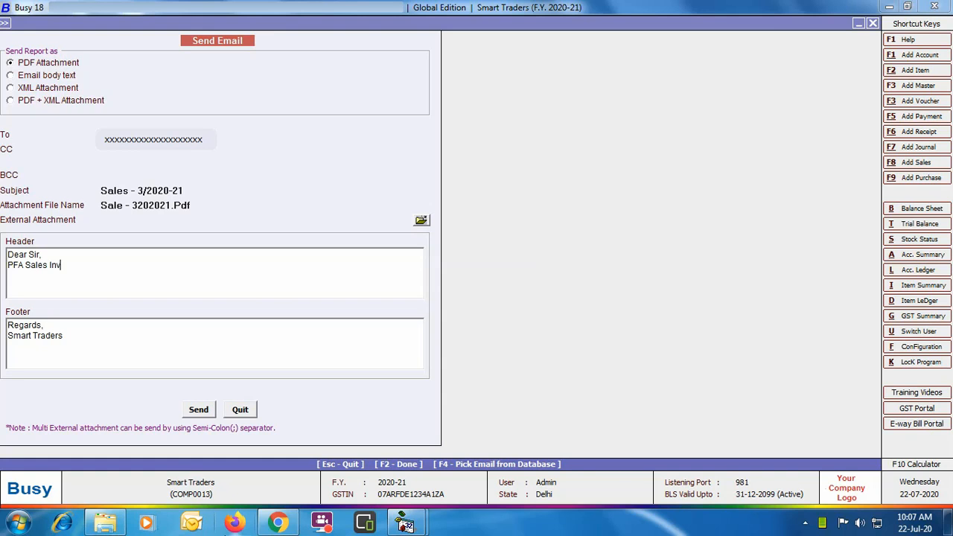
type("oice")
left_click(198, 409)
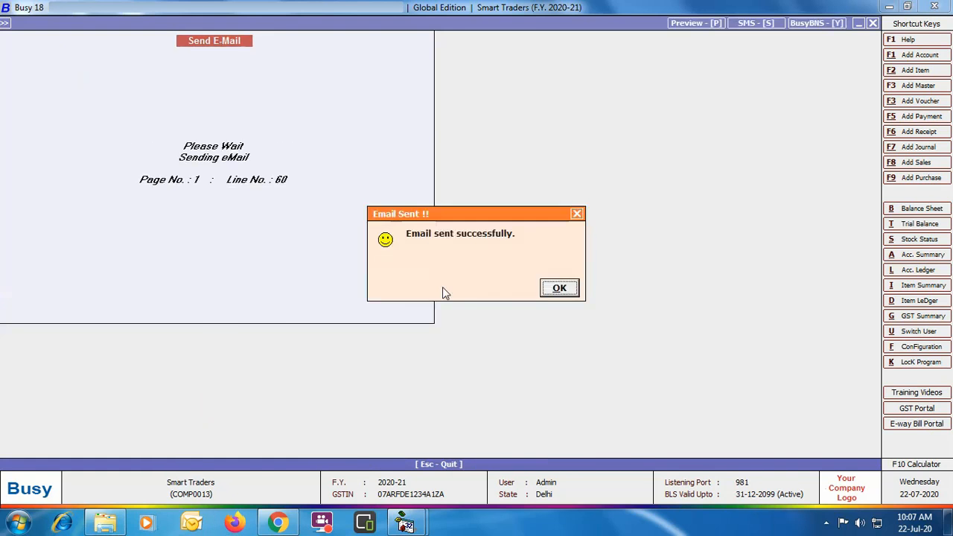
left_click(547, 287)
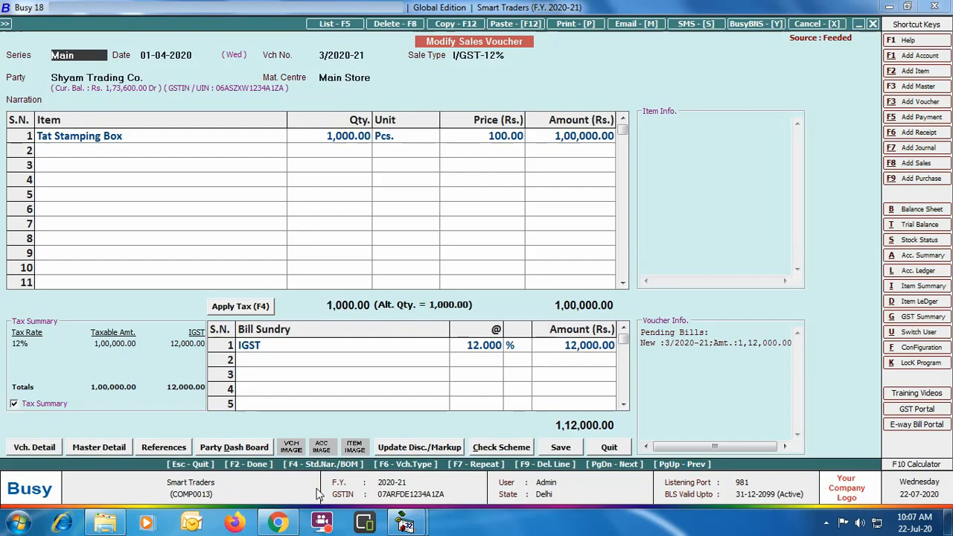
Switch to the browser mailbox, open the received Sales - 3/2020-21 email and open its PDF attachment
left_click(277, 524)
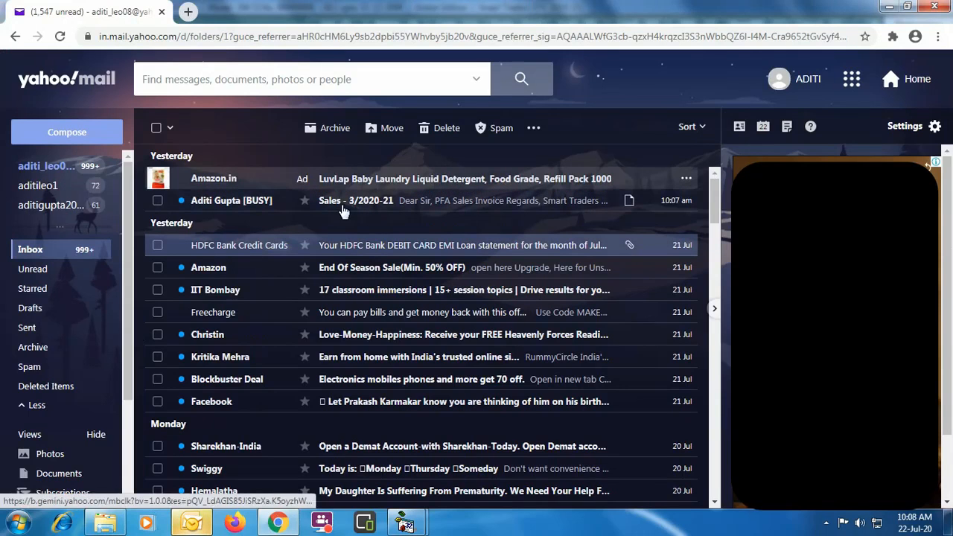
left_click(541, 210)
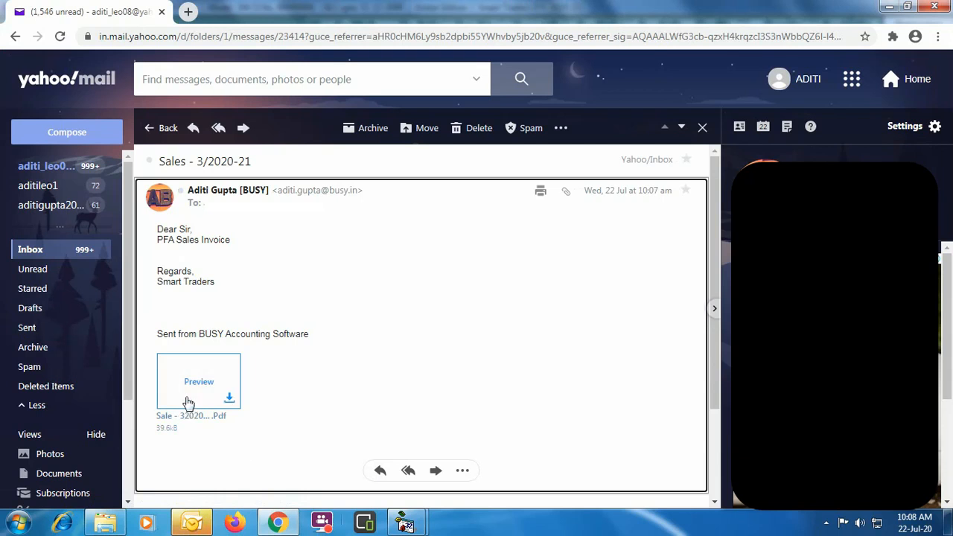
left_click(229, 399)
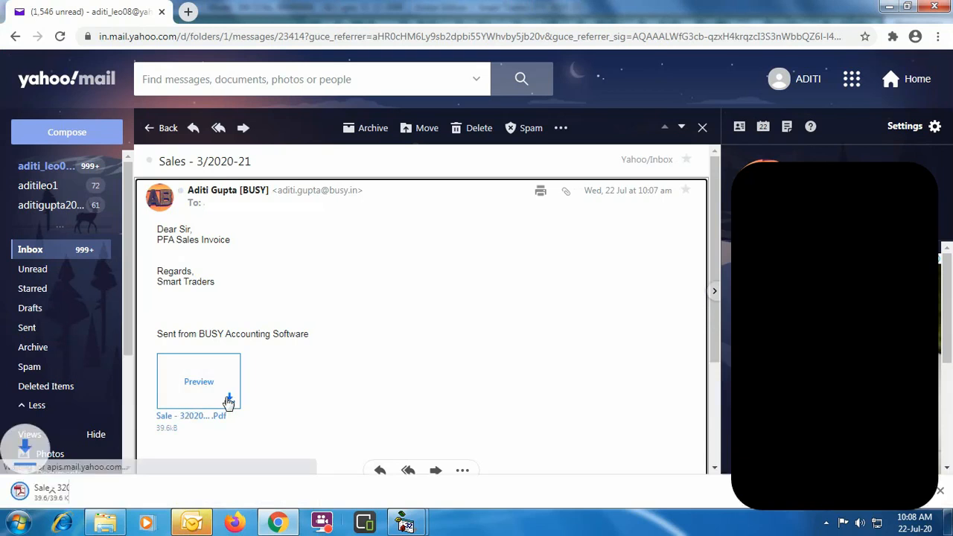
left_click(100, 496)
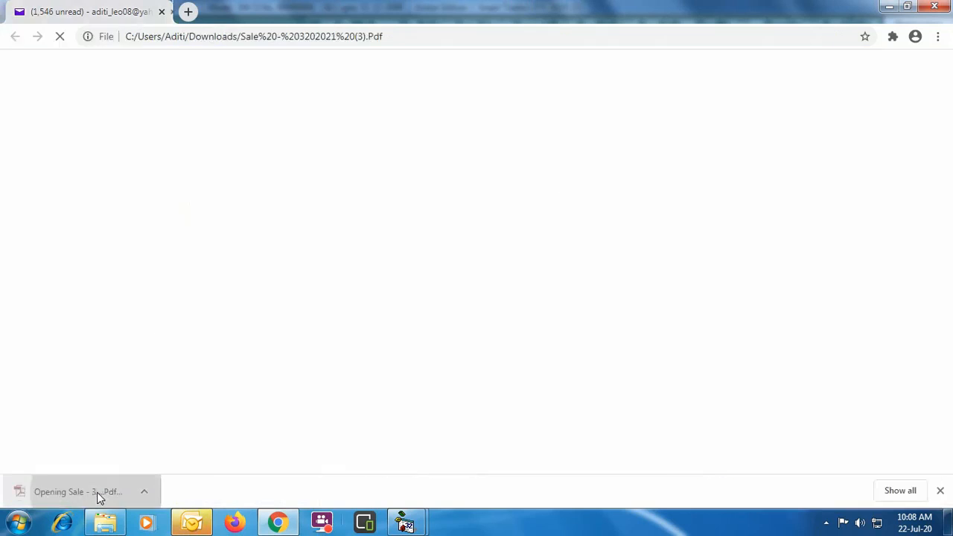
View the signature in the received invoice PDF and close the sales voucher modification screens
left_click_drag(786, 212, 777, 438)
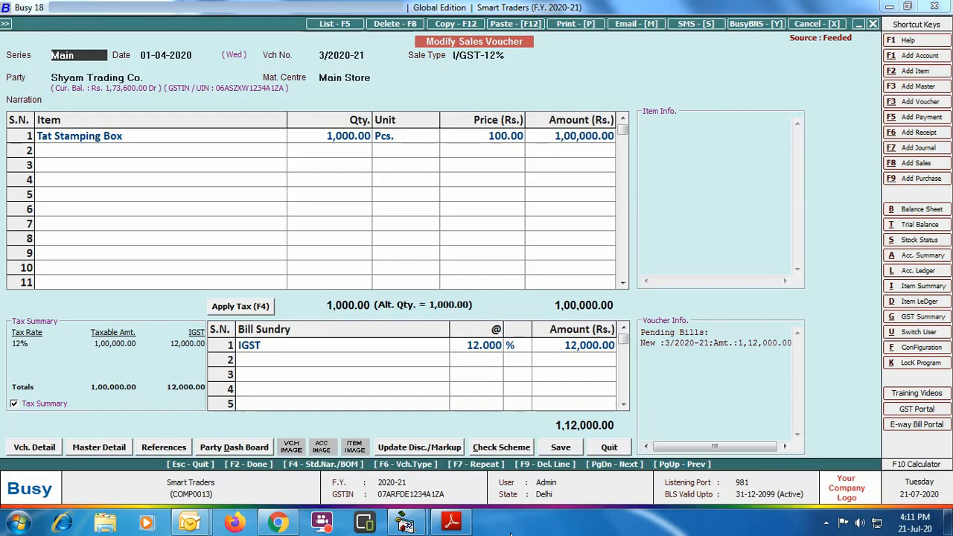
left_click(606, 450)
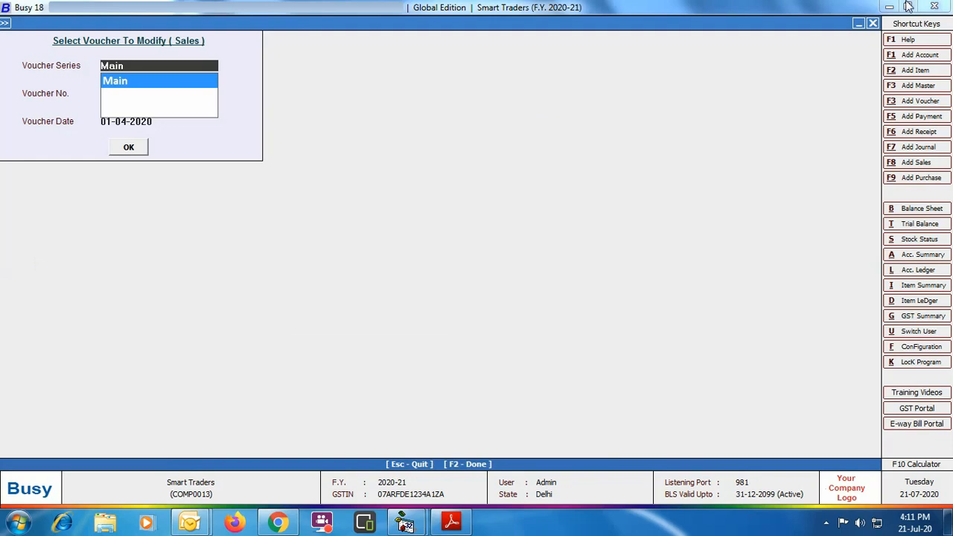
left_click(872, 23)
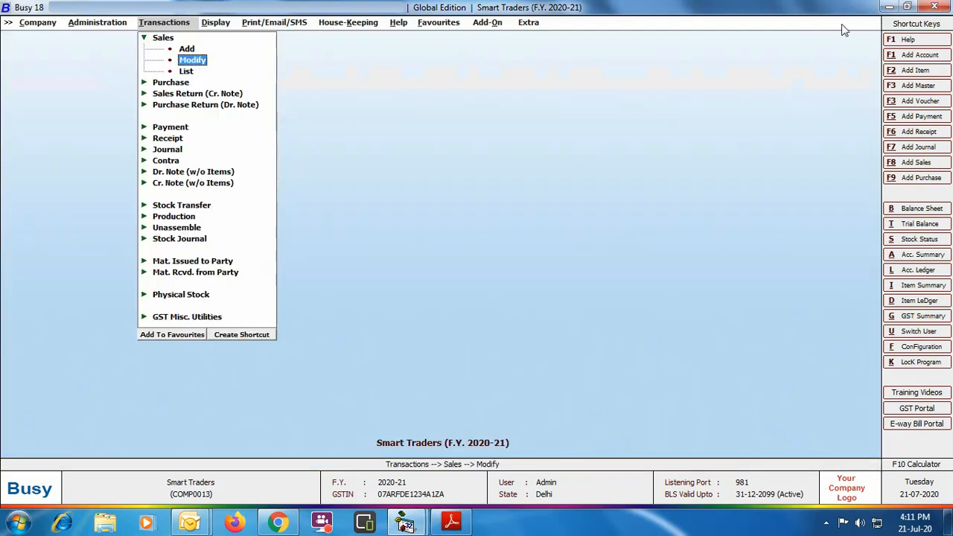
Open the Statement of A/c report in Standard format for one account with a covering letter
left_click(301, 24)
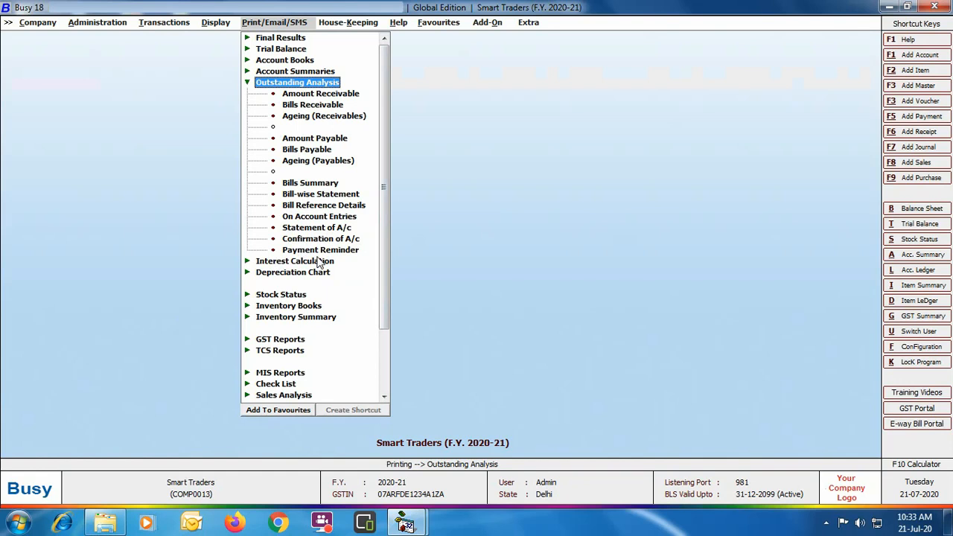
left_click(325, 229)
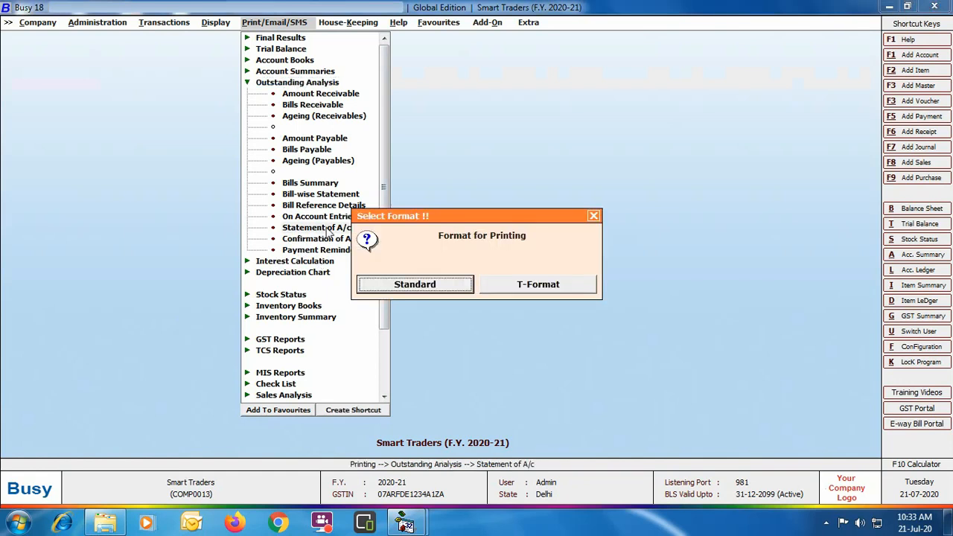
key("Return")
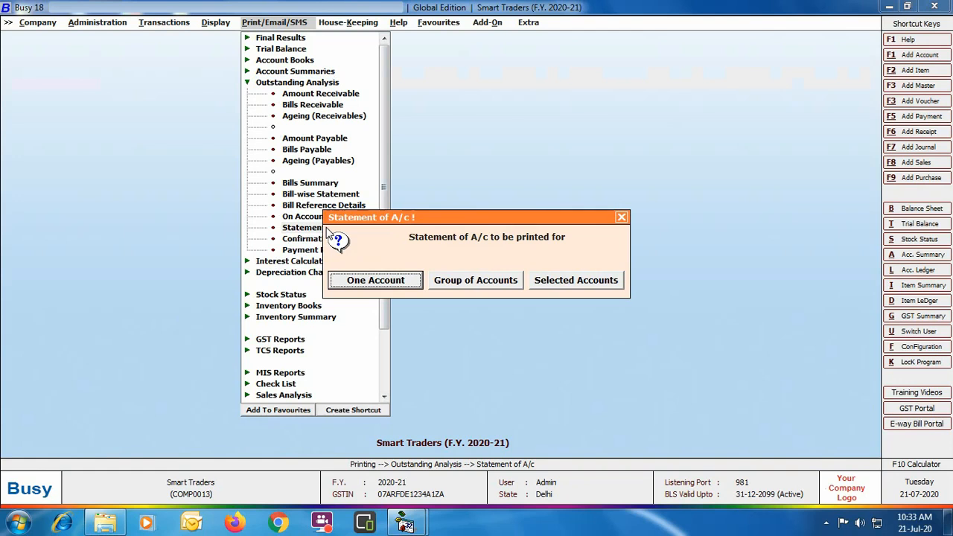
key("Return")
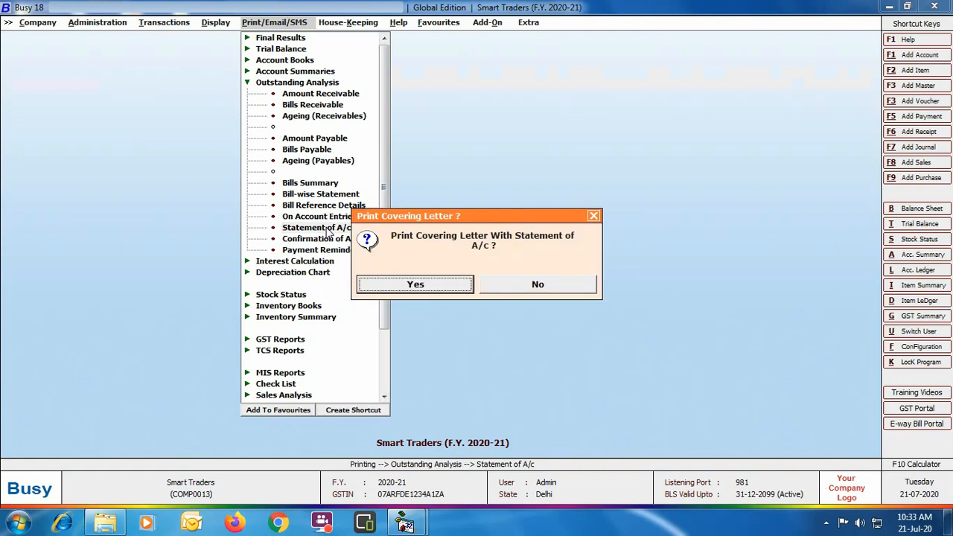
left_click(433, 289)
Set the statement for Shyam Trading Co. with ending date 30-04-2020 in STANDARD format, keeping default print options
type("shy")
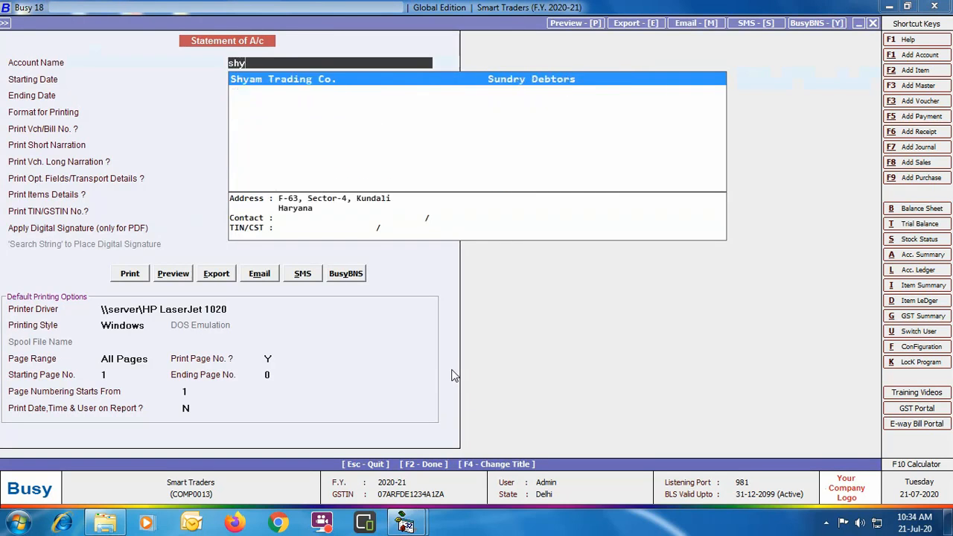
key("Return")
key("Return")
type("30-04-2020")
key("Return")
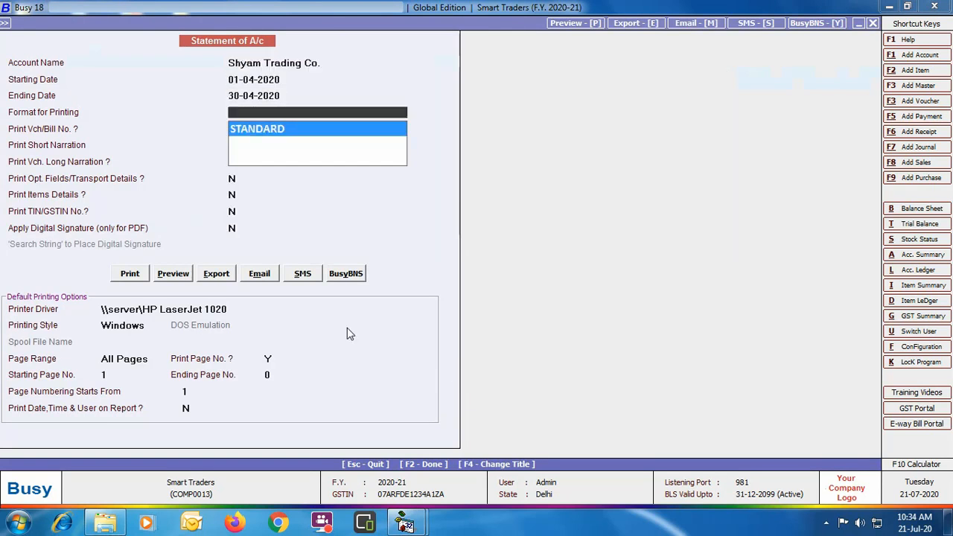
key("Return")
key("Return")
key("Return")
key("Return")
key("Return")
key("Return")
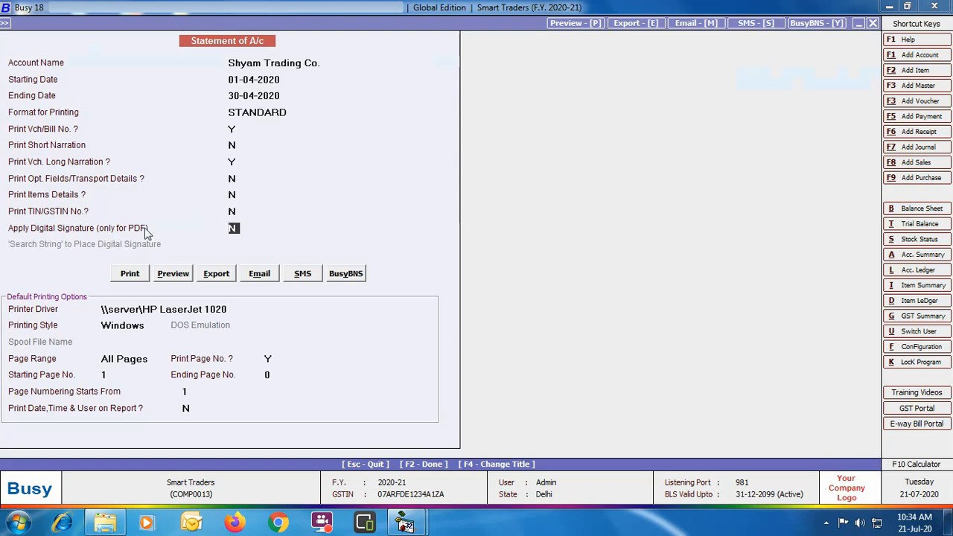
Apply the digital signature at the 'Authori' search string and export the statement as PDF
key("y")
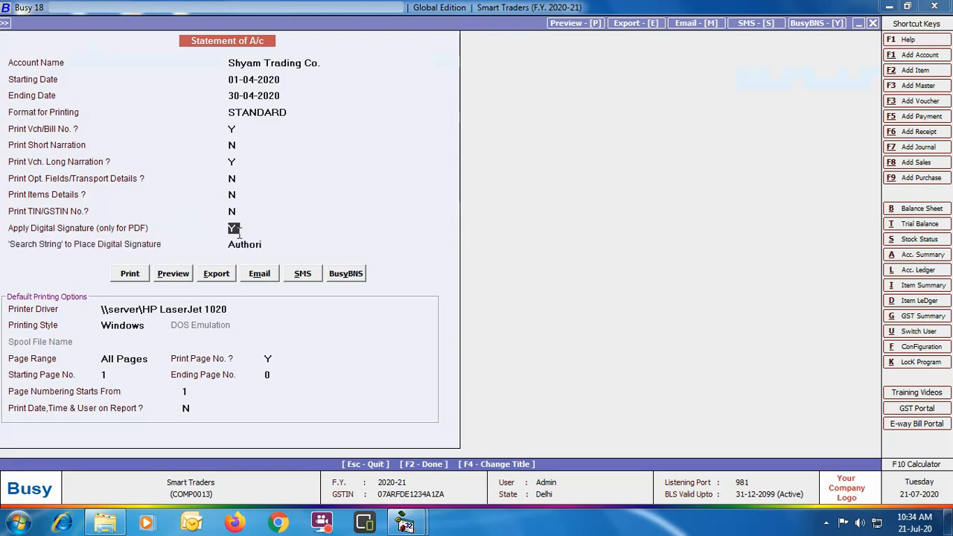
key("Return")
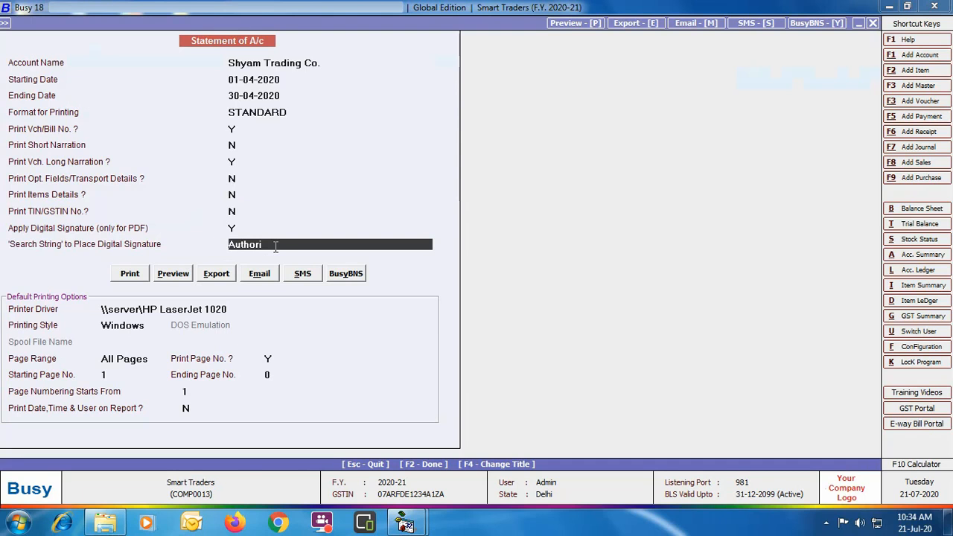
left_click(222, 275)
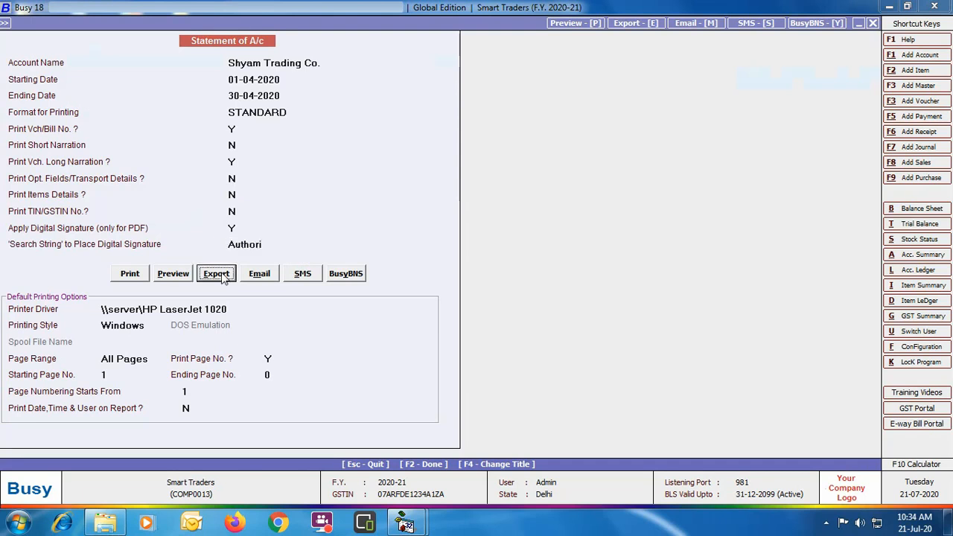
key("Return")
left_click(185, 217)
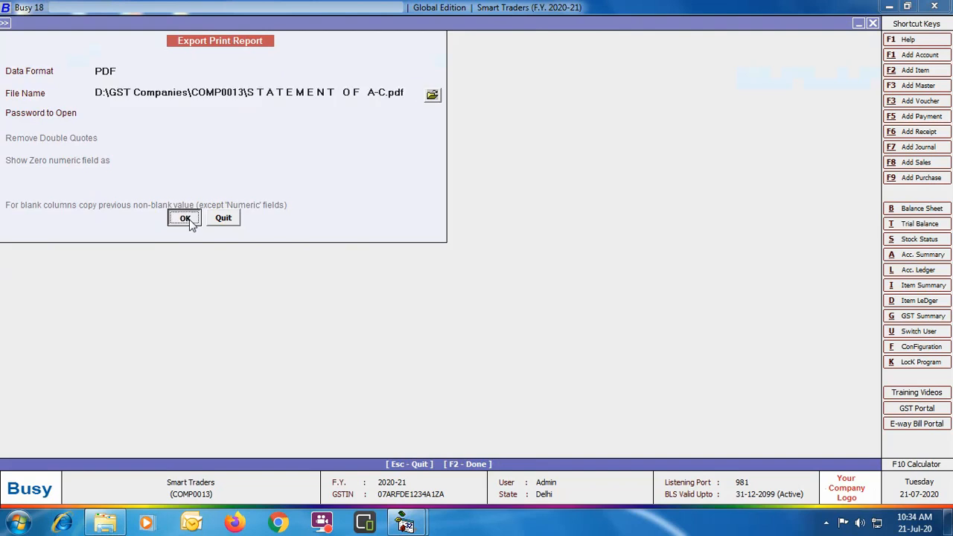
key("Return")
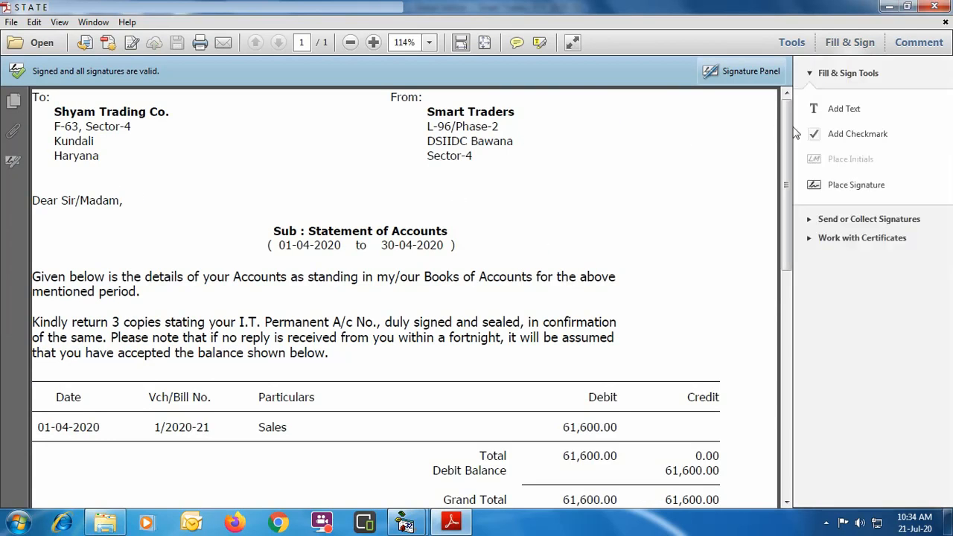
Examine the signature on the exported statement PDF, close it and leave the report menus
left_click_drag(787, 146, 788, 316)
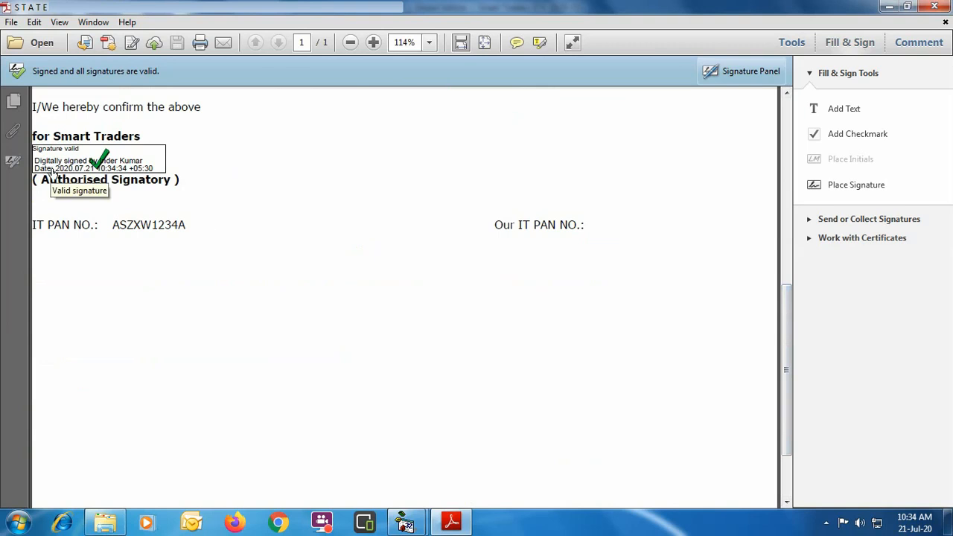
left_click(936, 8)
key("Escape")
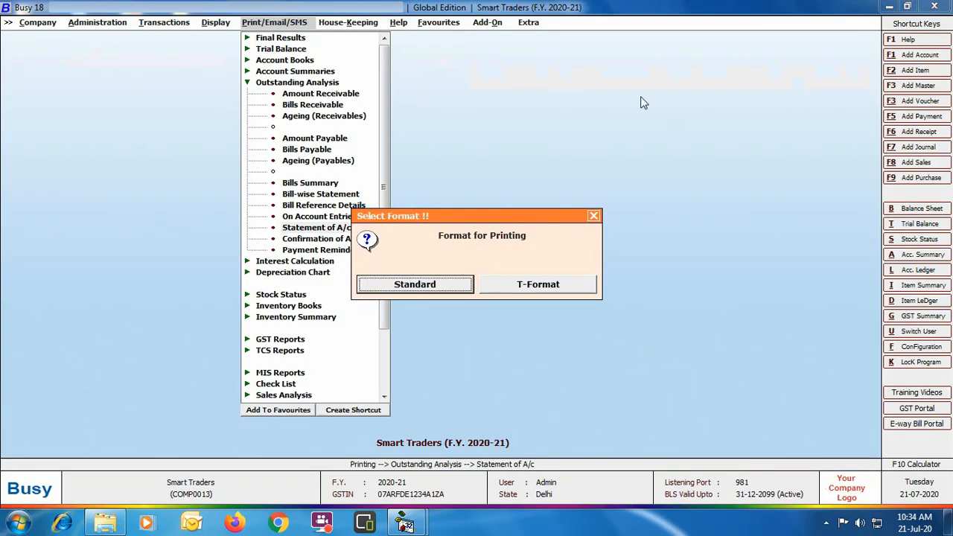
key("Escape")
key("Escape")
key("Escape")
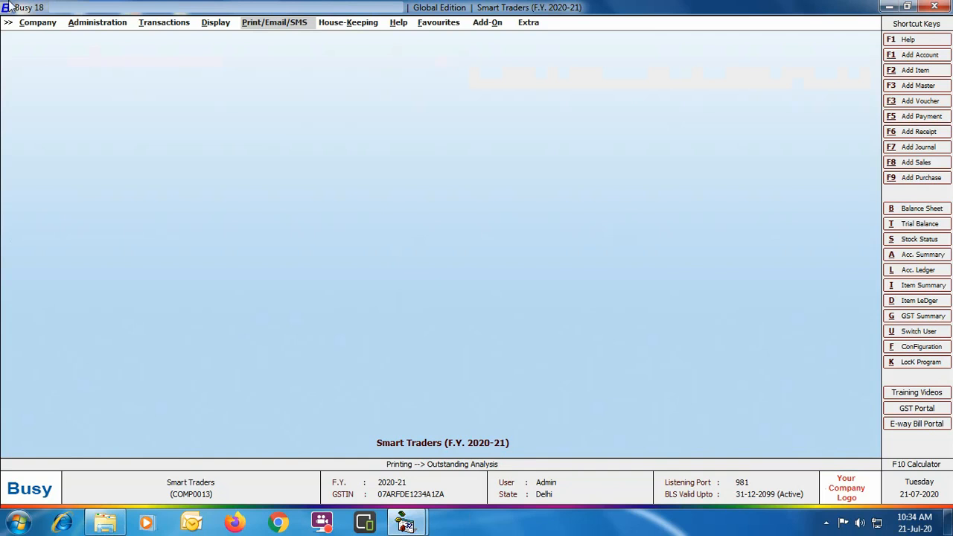
Modify the existing user to allow digitally signing documents and save the user
left_click(124, 24)
scroll(268, 302, "down", 3)
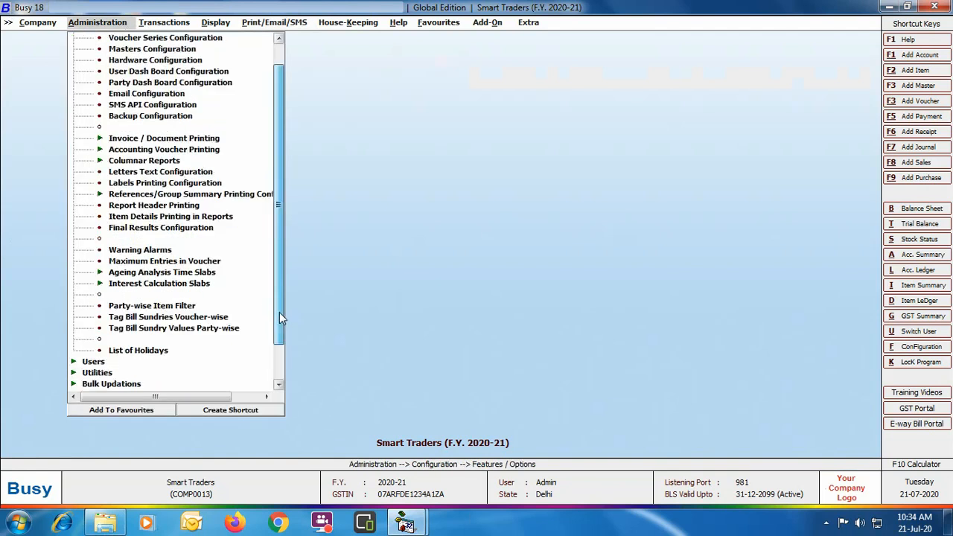
double_click(93, 329)
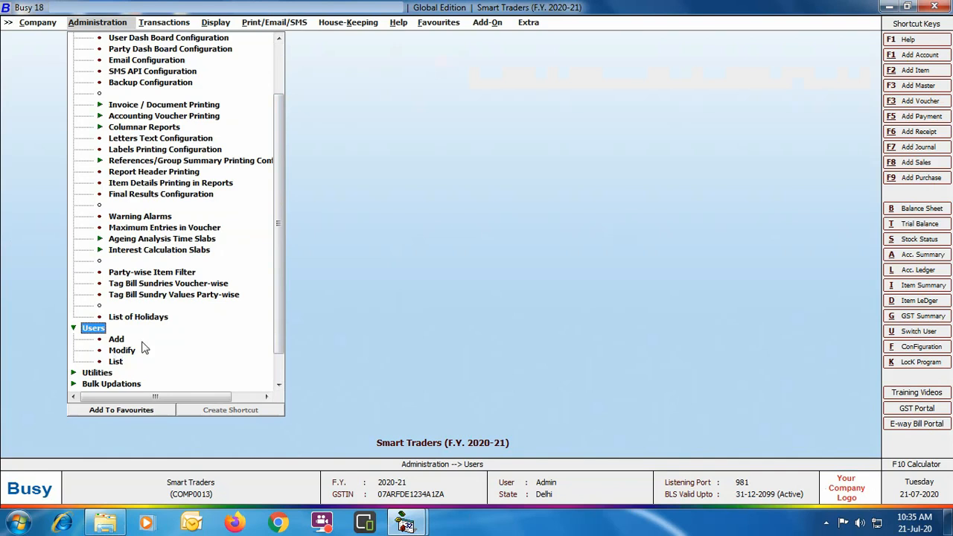
left_click(121, 351)
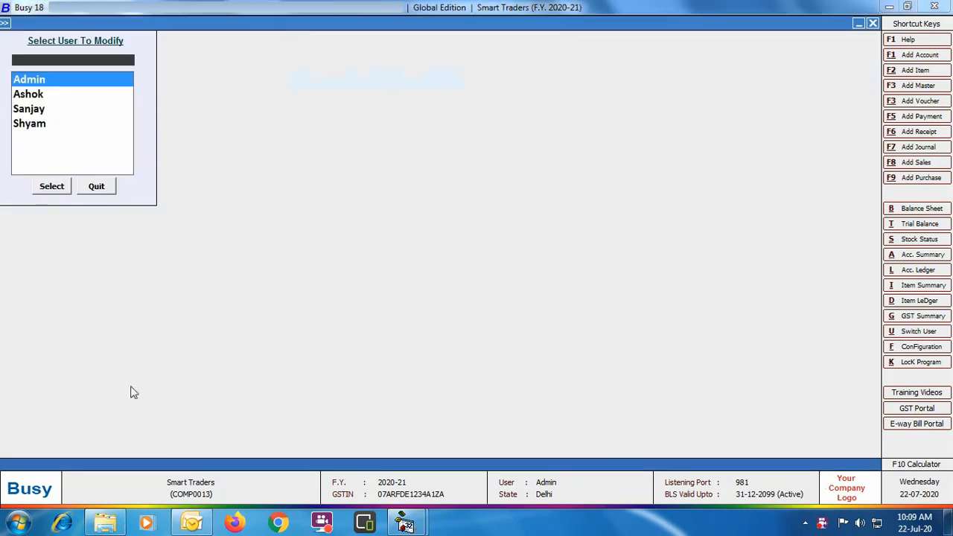
double_click(64, 93)
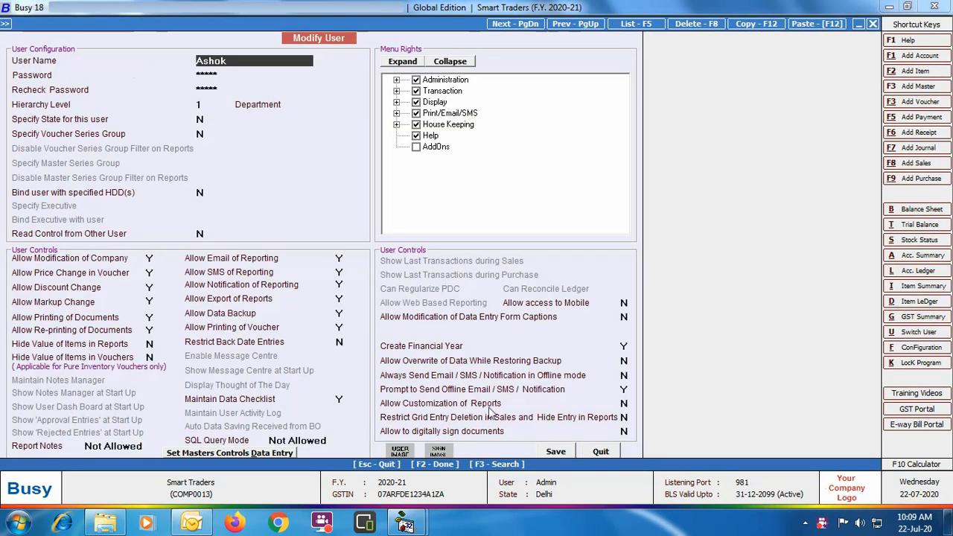
left_click(624, 431)
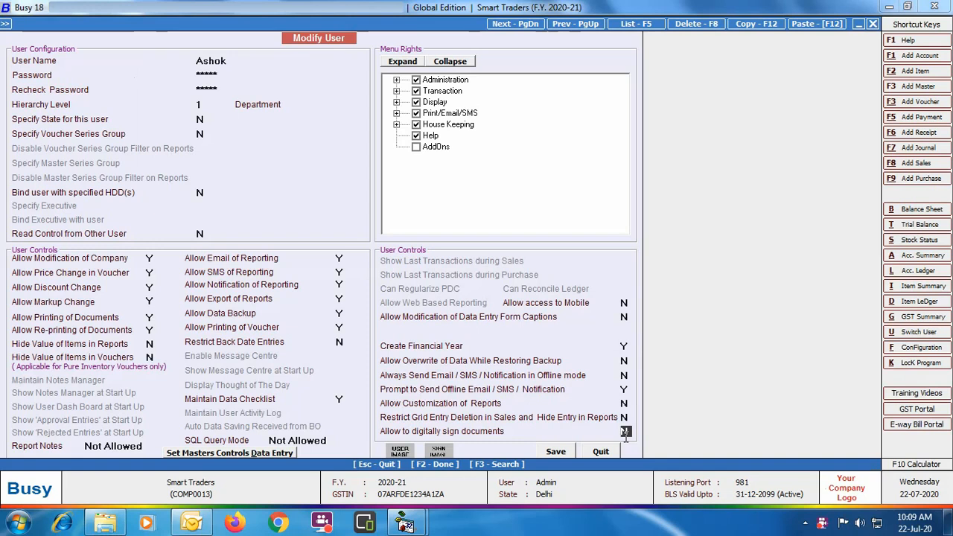
type("Y")
left_click(569, 452)
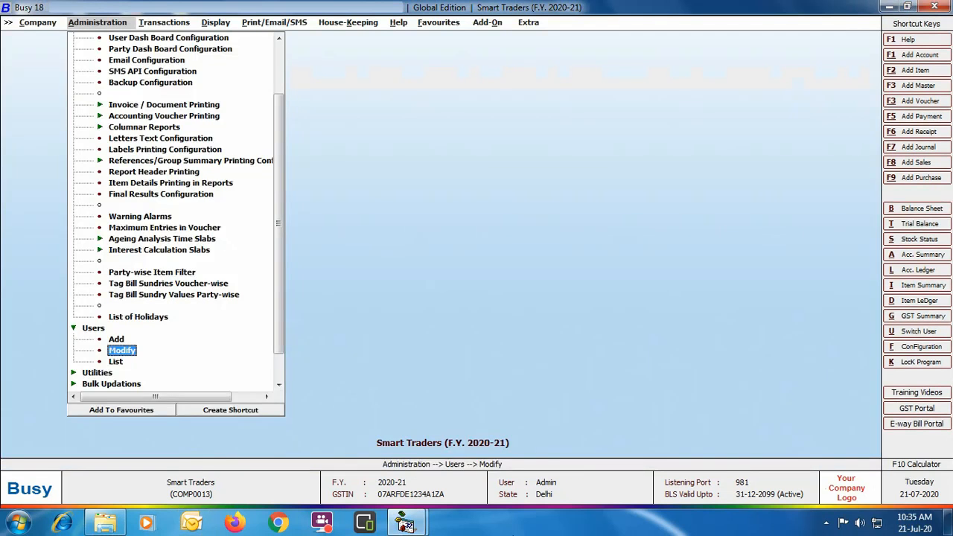
key("Escape")
key("Escape")
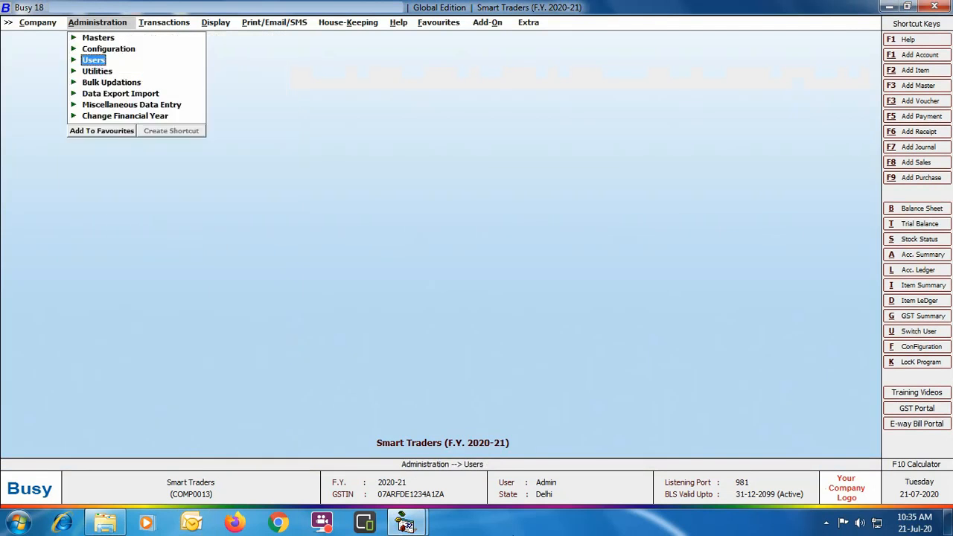